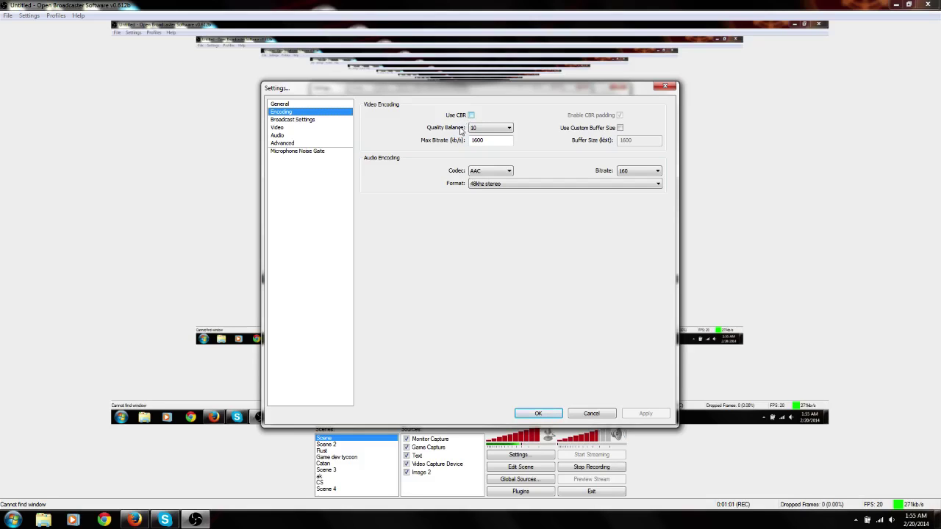
# Step: Examine the Quality Balance options and the computer's processor and memory in the Windows system properties
pyautogui.moveTo(473, 129)
pyautogui.click(507, 130)
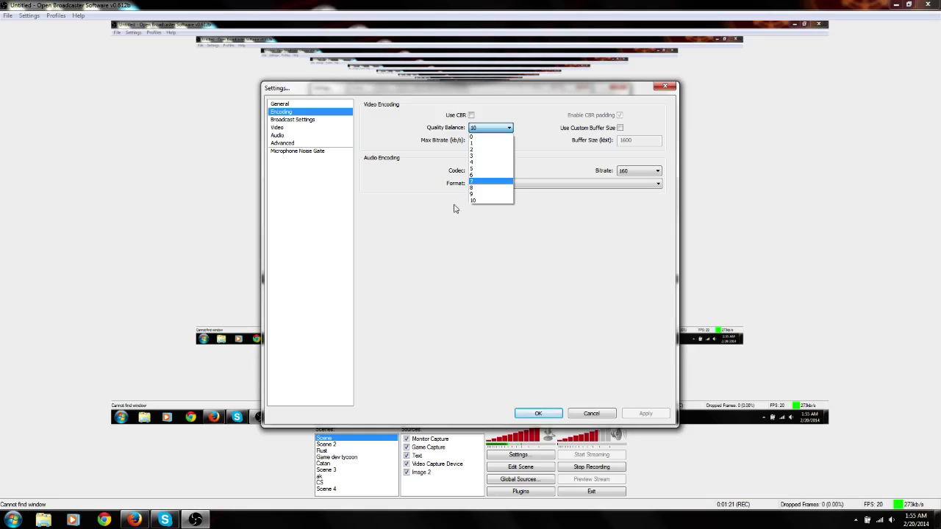
pyautogui.click(13, 520)
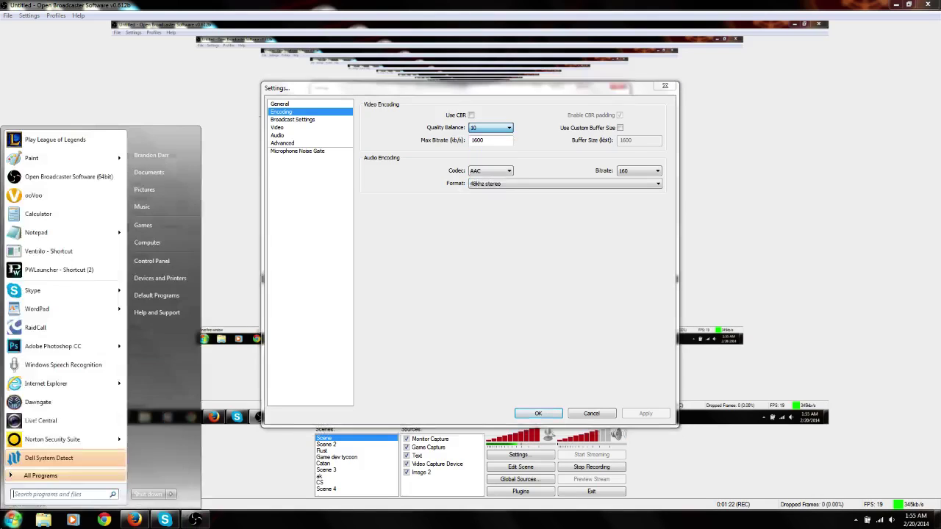
pyautogui.rightClick(158, 243)
pyautogui.click(181, 328)
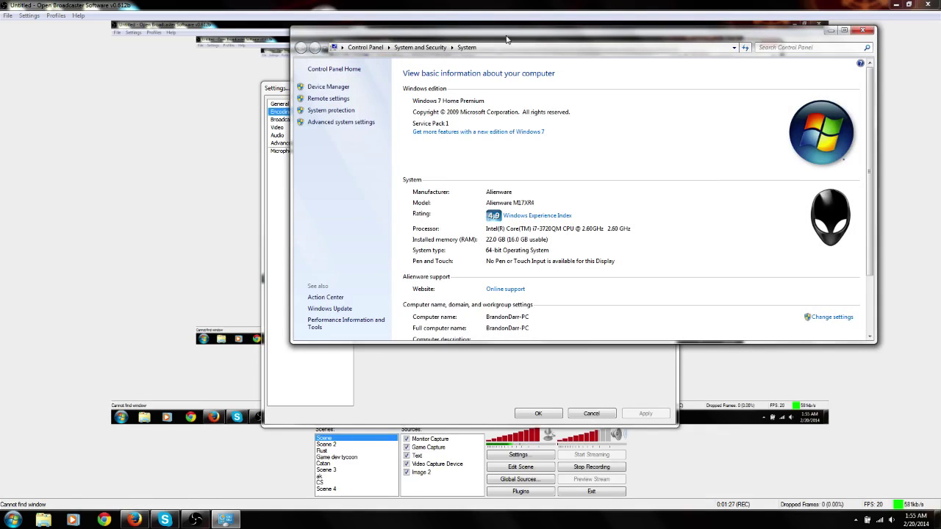
pyautogui.moveTo(519, 26); pyautogui.dragTo(630, 50)
pyautogui.scroll(-1, 709, 292)
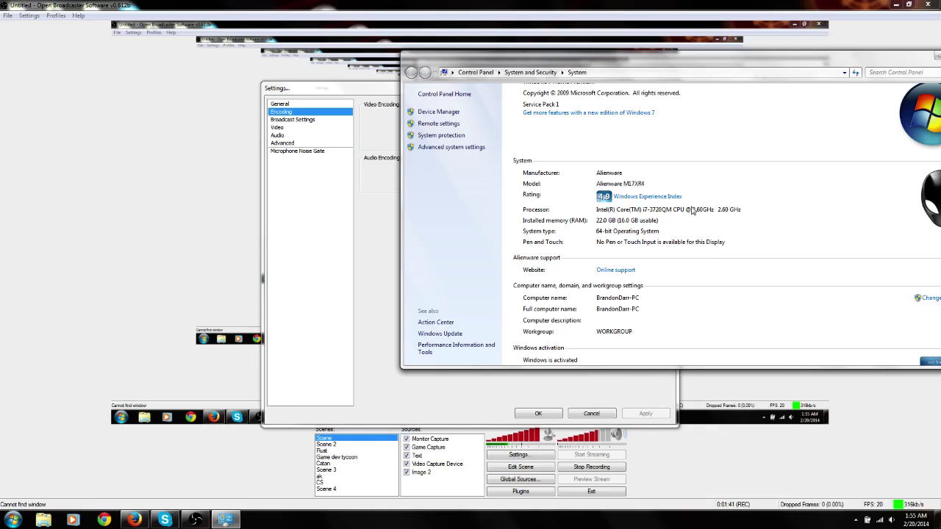
pyautogui.scroll(2, 693, 225)
pyautogui.moveTo(834, 63); pyautogui.dragTo(605, 96)
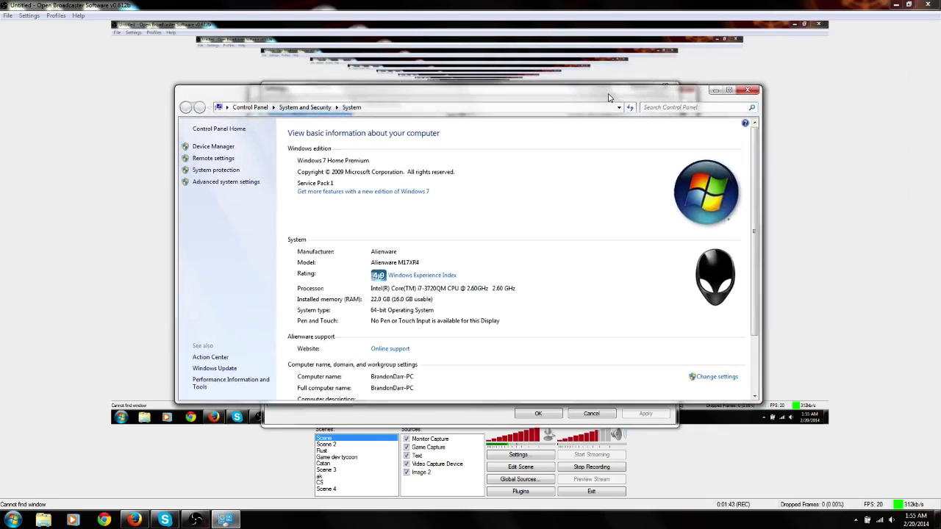
pyautogui.click(747, 90)
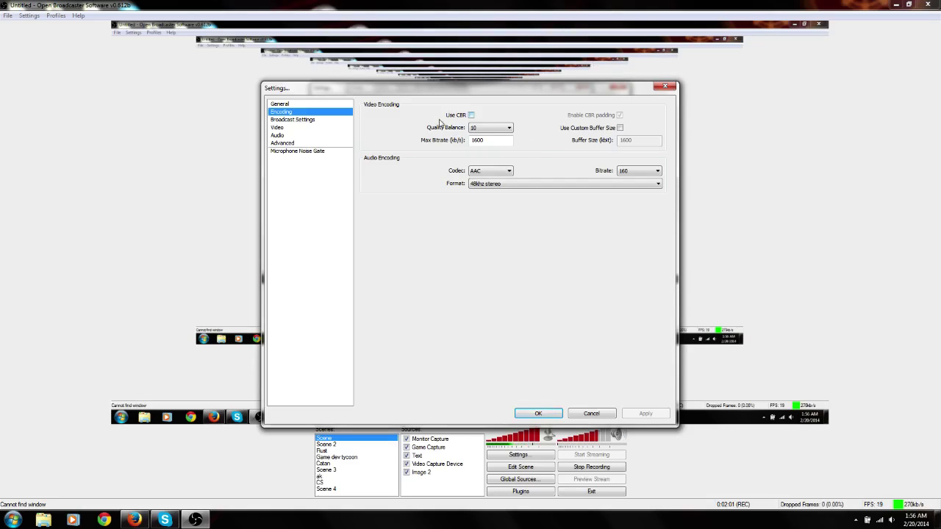
# Step: Look through the Quality Balance levels from 0 to 10 in the video encoding settings
pyautogui.click(490, 128)
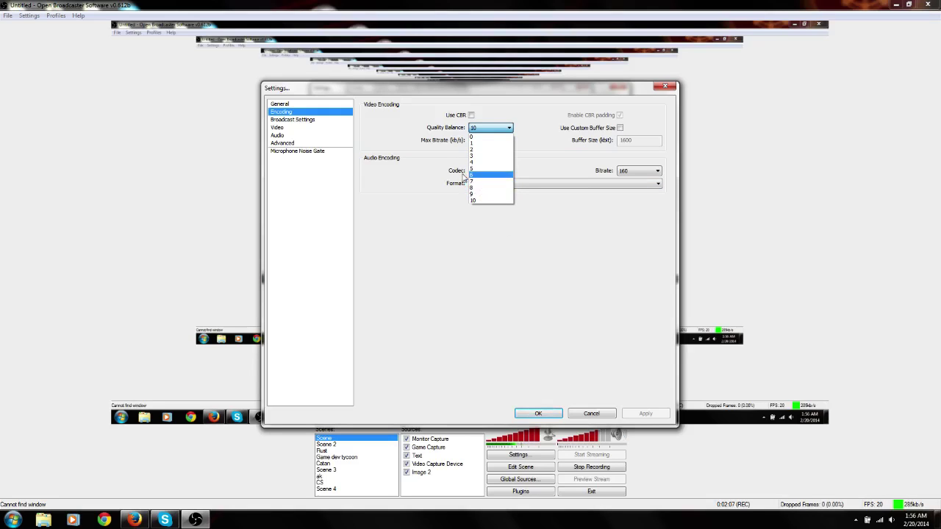
pyautogui.click(400, 129)
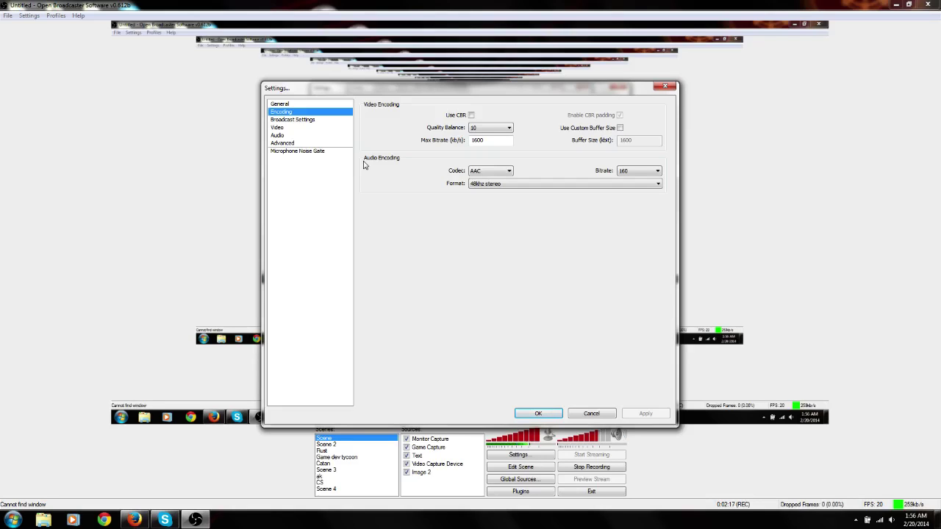
pyautogui.click(487, 128)
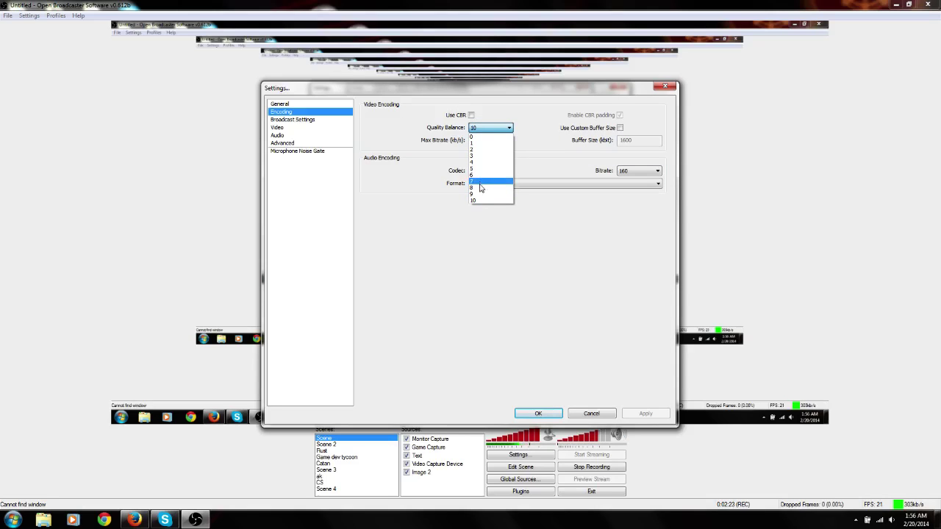
pyautogui.click(543, 159)
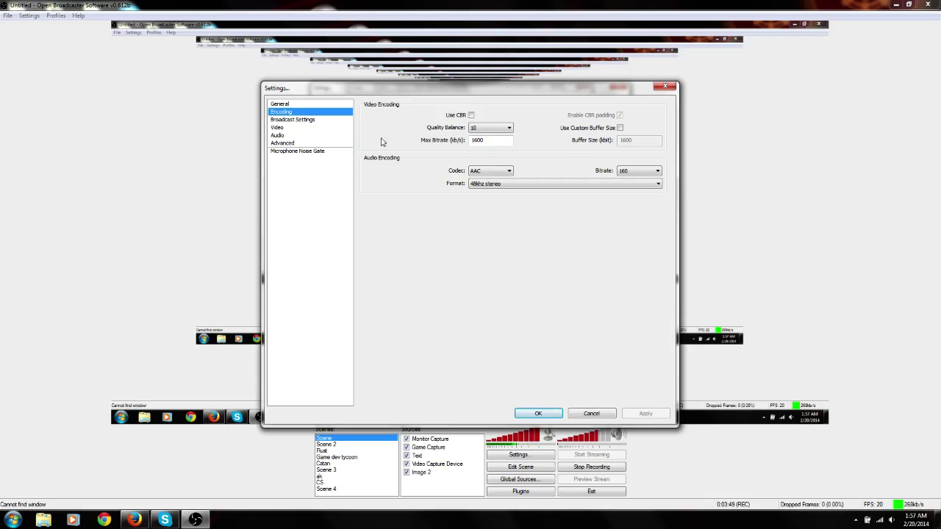
# Step: Set the broadcast mode to Live Stream and choose US East: Ashburn, VA as the server
pyautogui.click(297, 121)
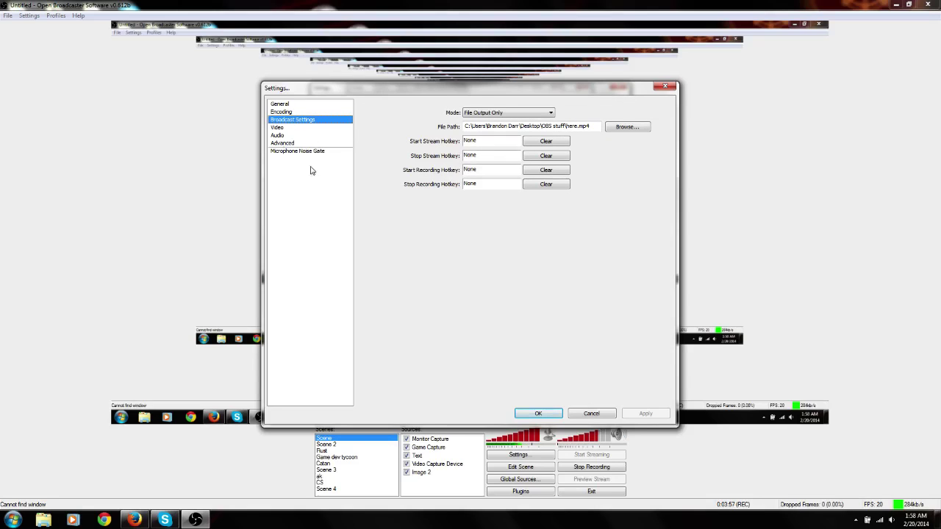
pyautogui.click(523, 115)
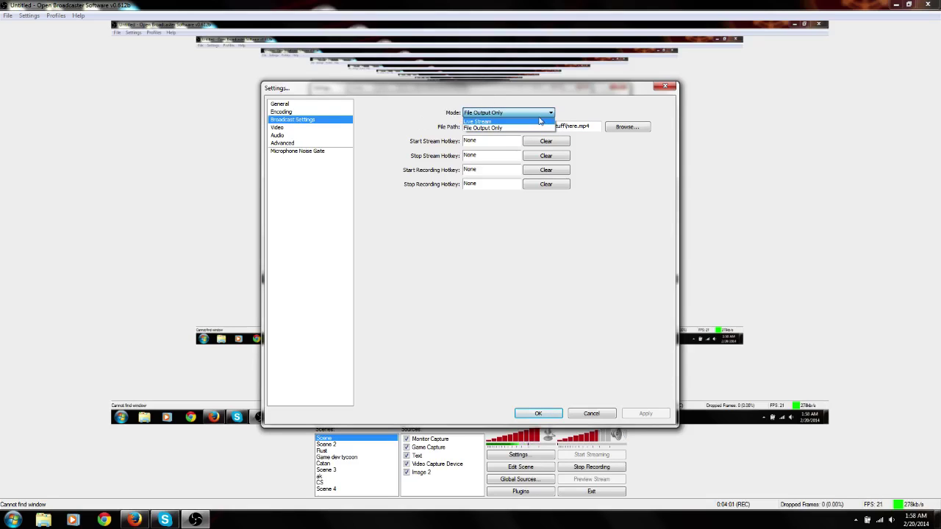
pyautogui.click(481, 122)
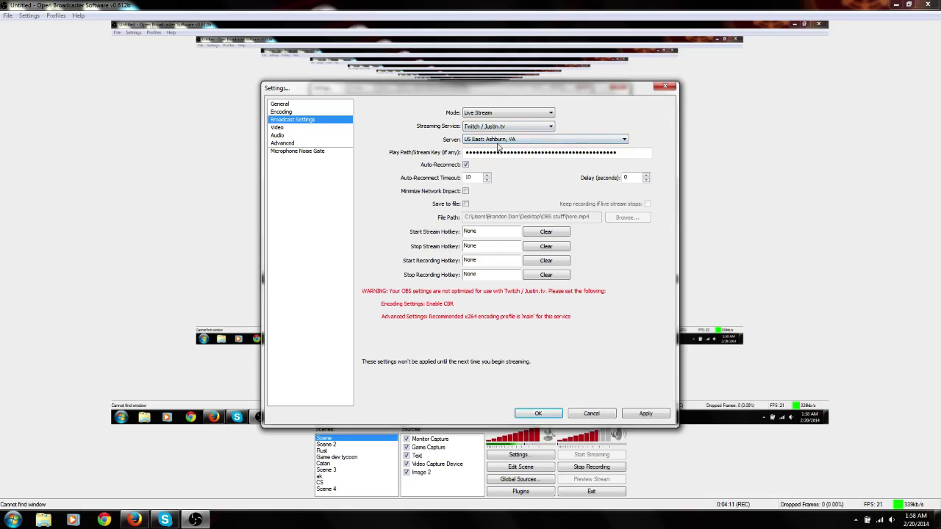
pyautogui.click(573, 141)
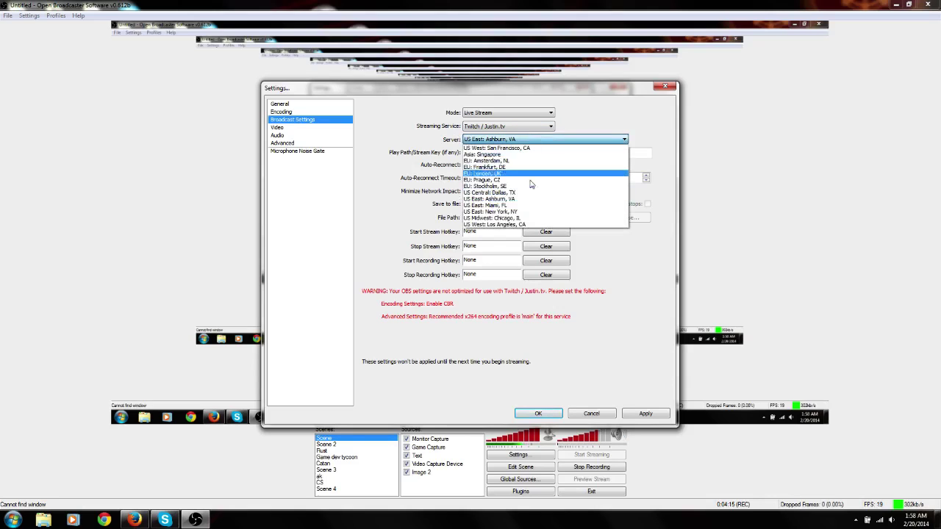
pyautogui.click(498, 200)
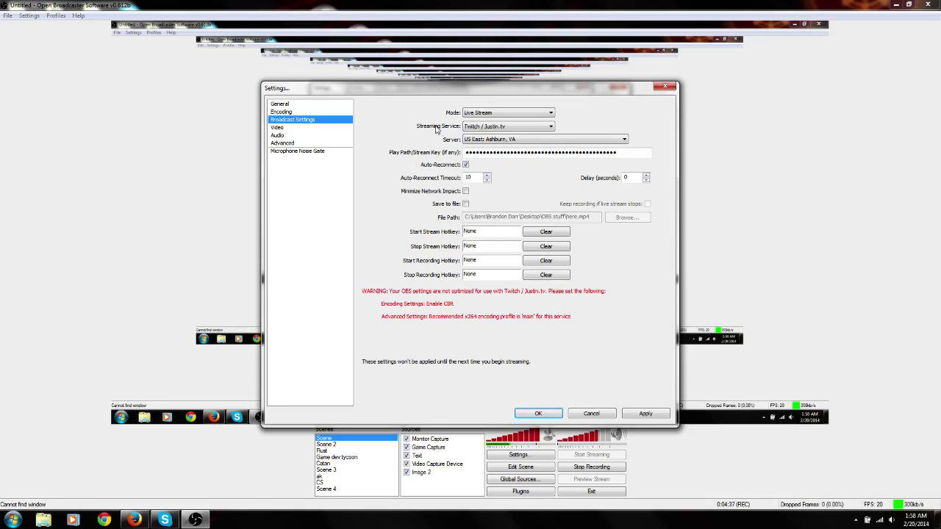
# Step: Switch to a new Firefox window, go to the streamer's own Twitch channel page and maximize the window
pyautogui.rightClick(133, 519)
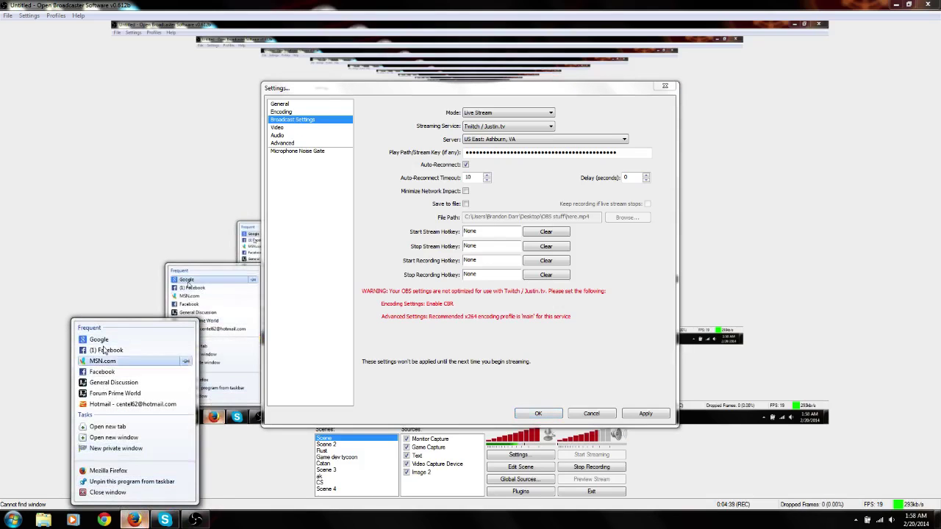
pyautogui.click(114, 438)
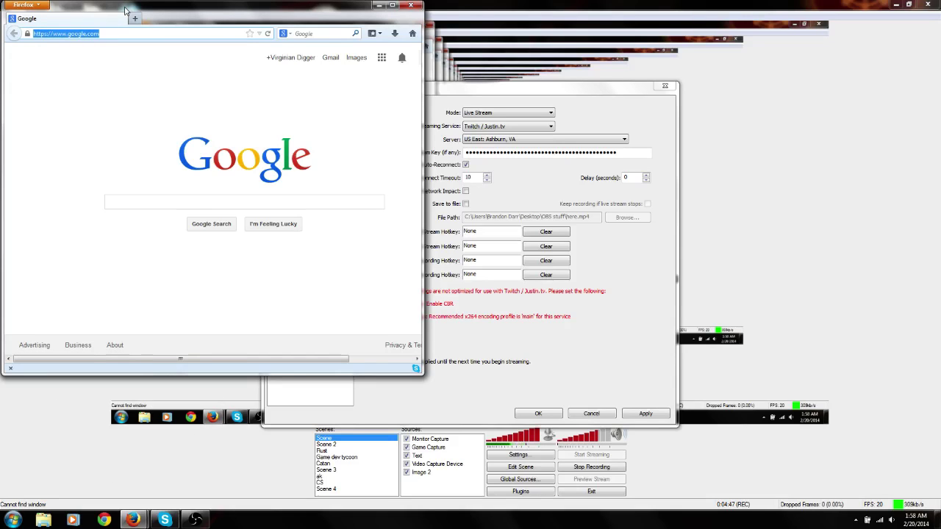
pyautogui.write('tw')
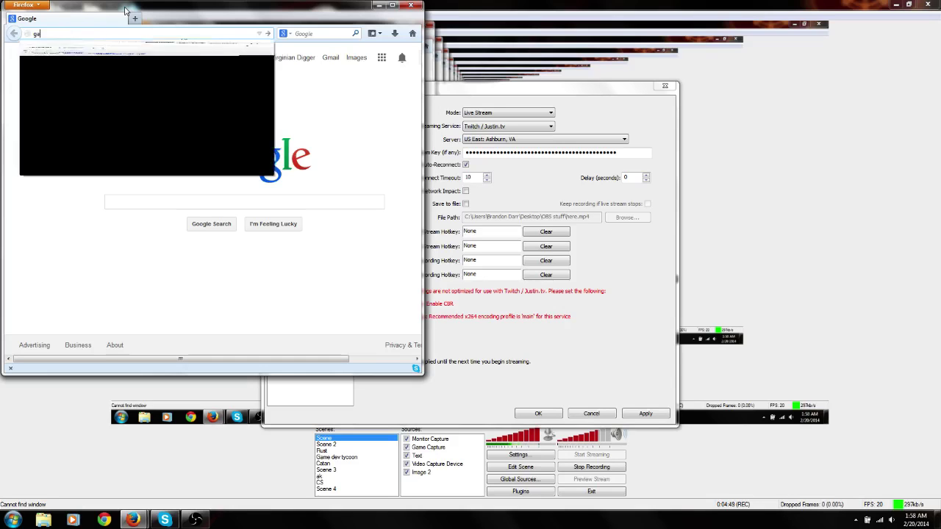
pyautogui.press('Down')
pyautogui.press('Return')
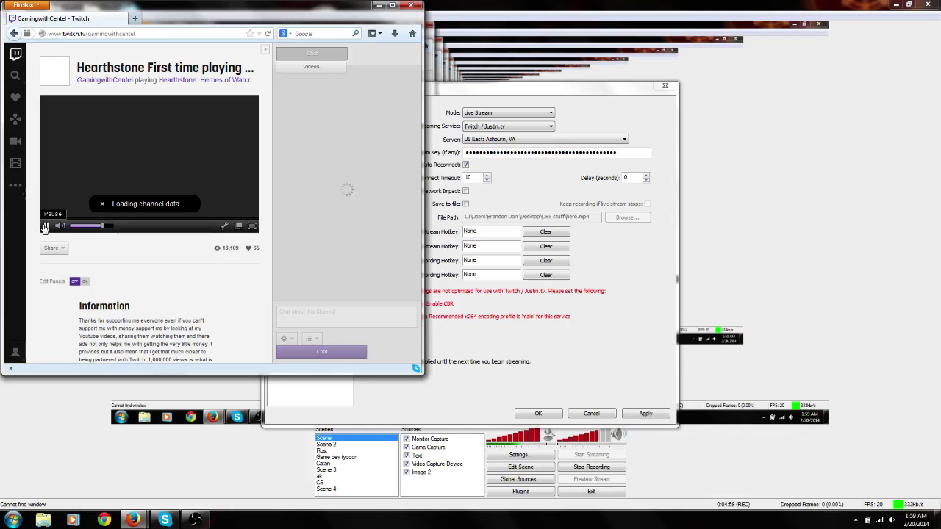
pyautogui.click(396, 8)
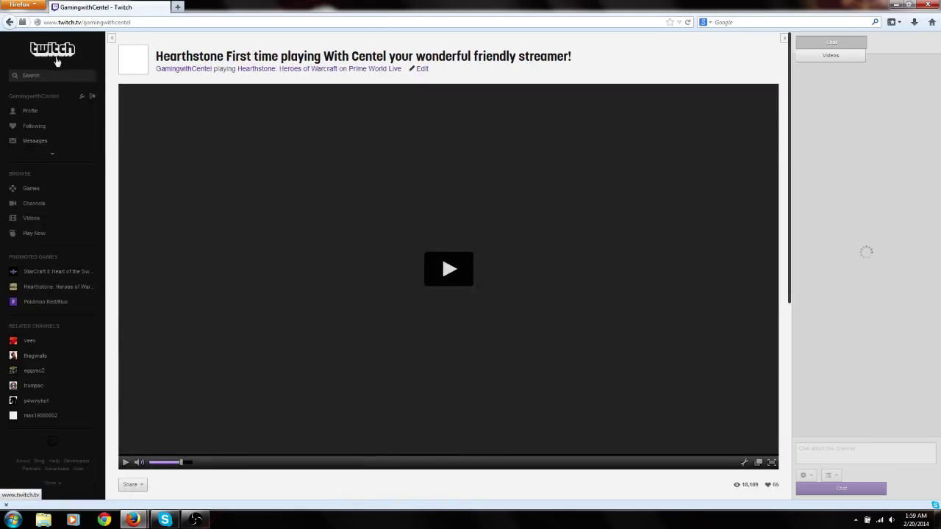
# Step: Open the Twitch dashboard, reveal the channel's stream key, and return to the broadcast settings in Open Broadcaster Software
pyautogui.click(29, 114)
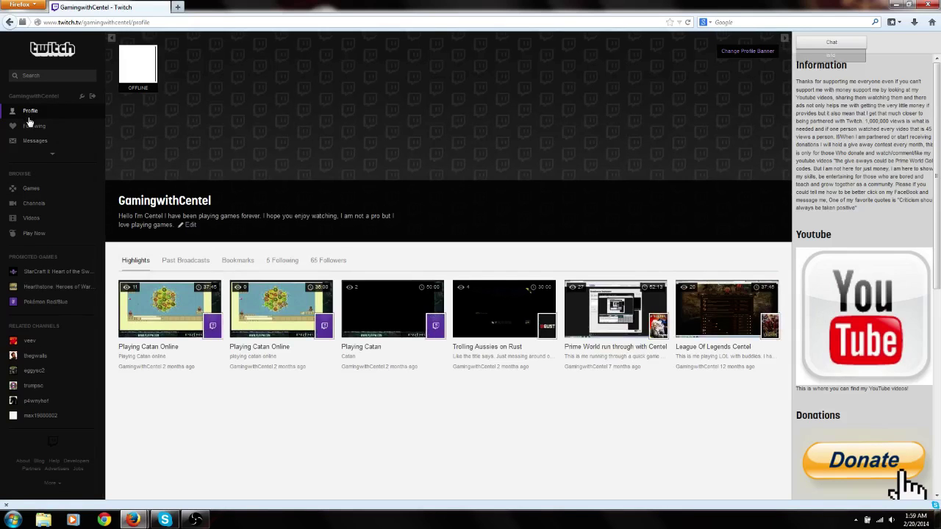
pyautogui.click(57, 53)
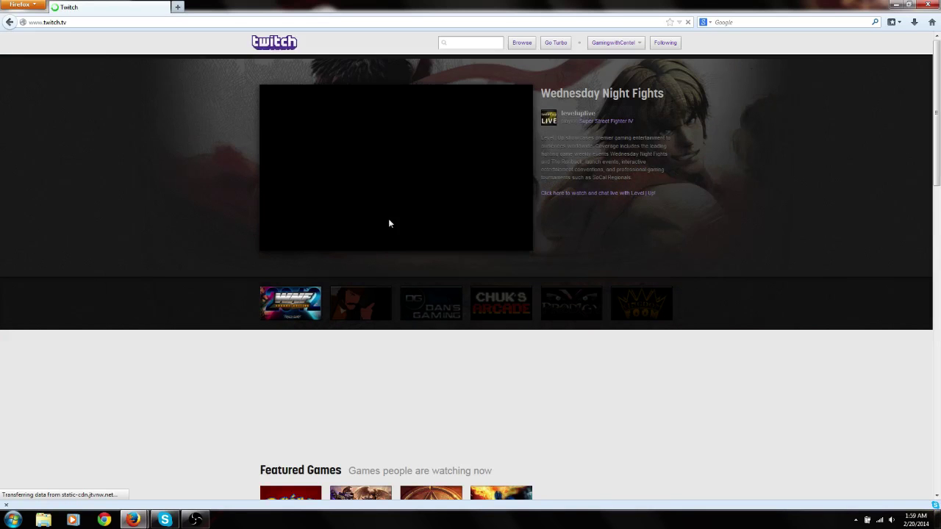
pyautogui.click(605, 44)
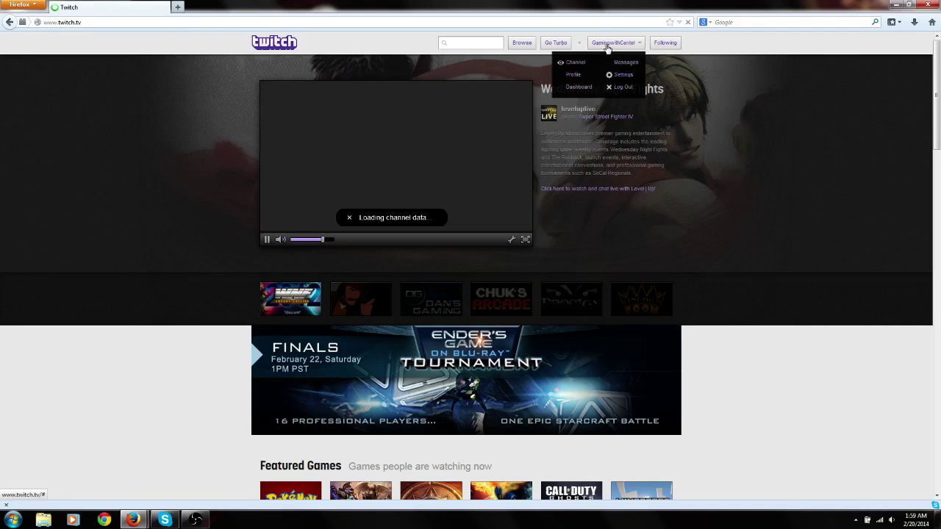
pyautogui.click(579, 88)
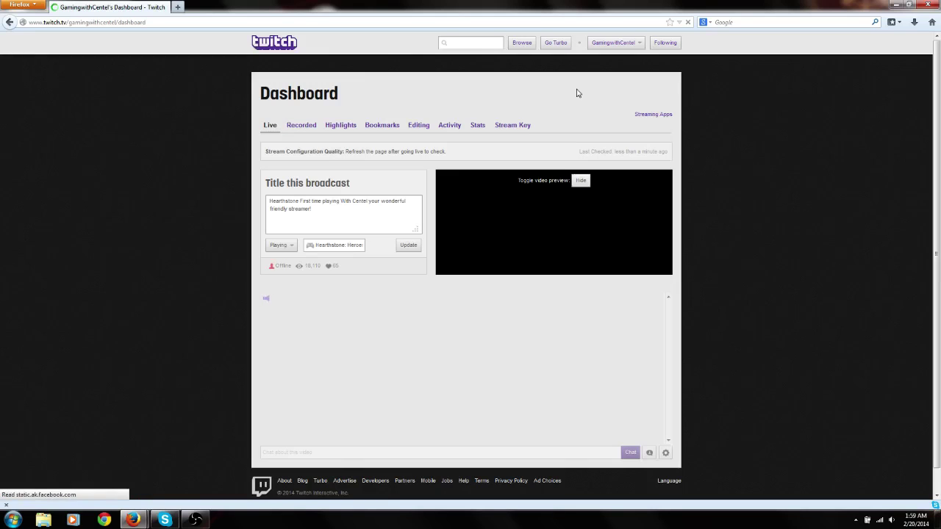
pyautogui.click(513, 126)
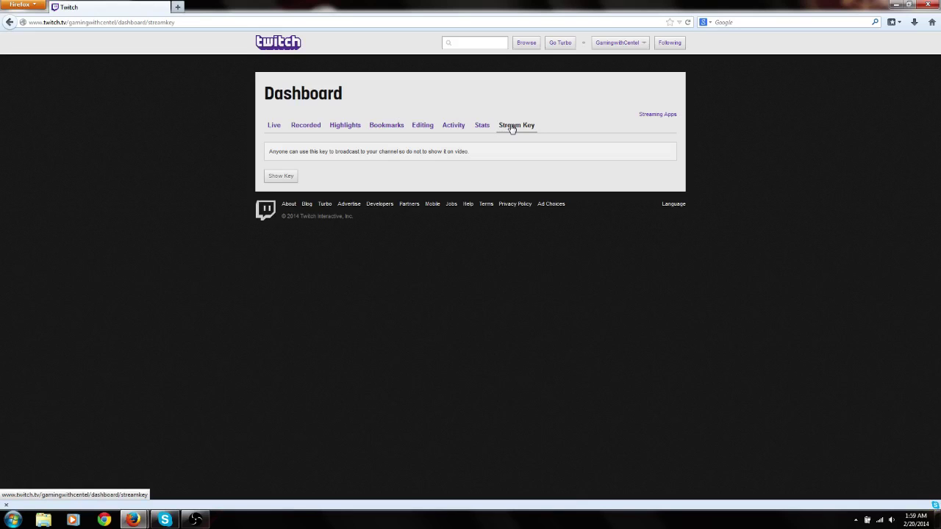
pyautogui.click(288, 180)
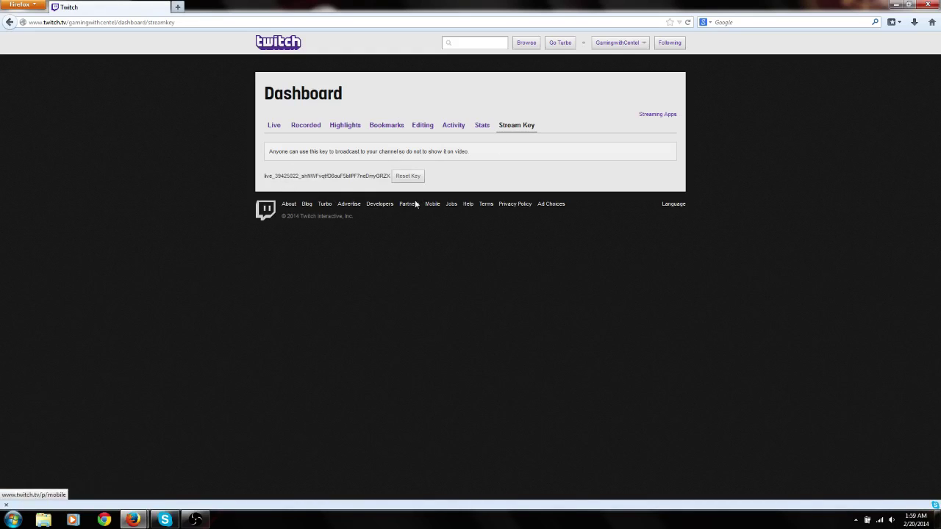
pyautogui.click(895, 4)
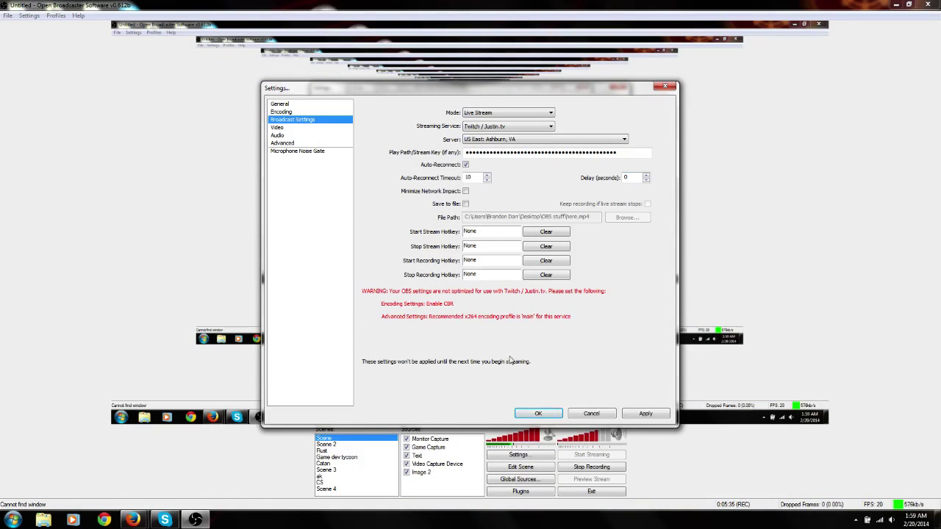
# Step: Turn off Auto-Reconnect and save the broadcast changes while switching to the video settings
pyautogui.click(465, 165)
pyautogui.click(282, 128)
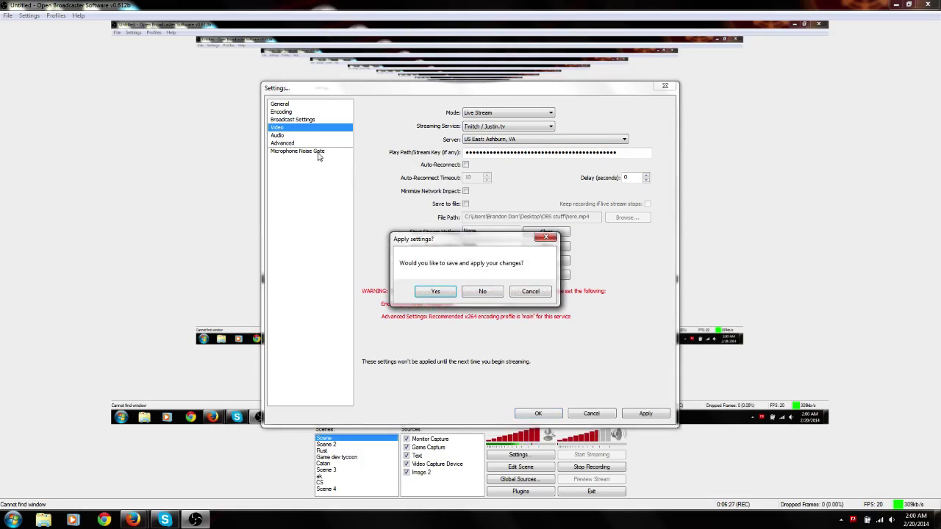
pyautogui.click(446, 297)
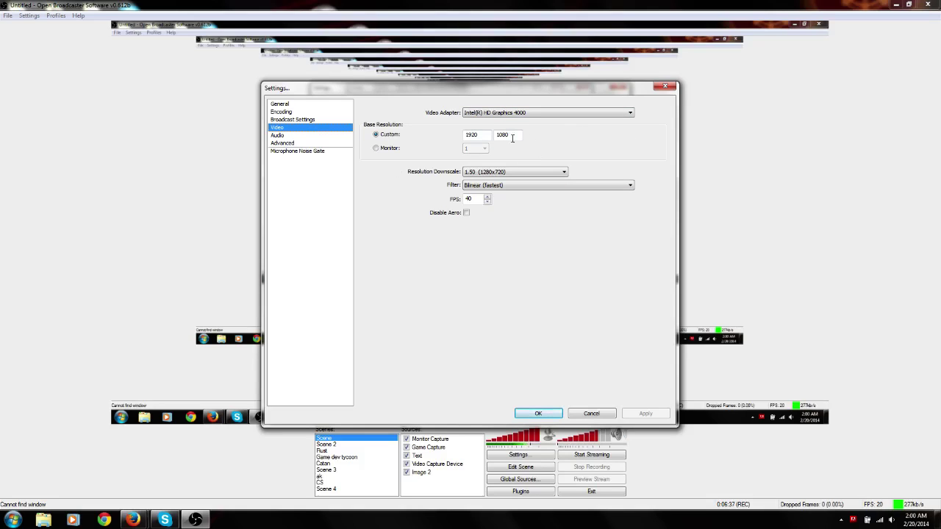
# Step: Check the video adapter and microphone device choices in the video and audio settings, and close the settings dialog
pyautogui.click(576, 115)
pyautogui.click(575, 122)
pyautogui.click(278, 136)
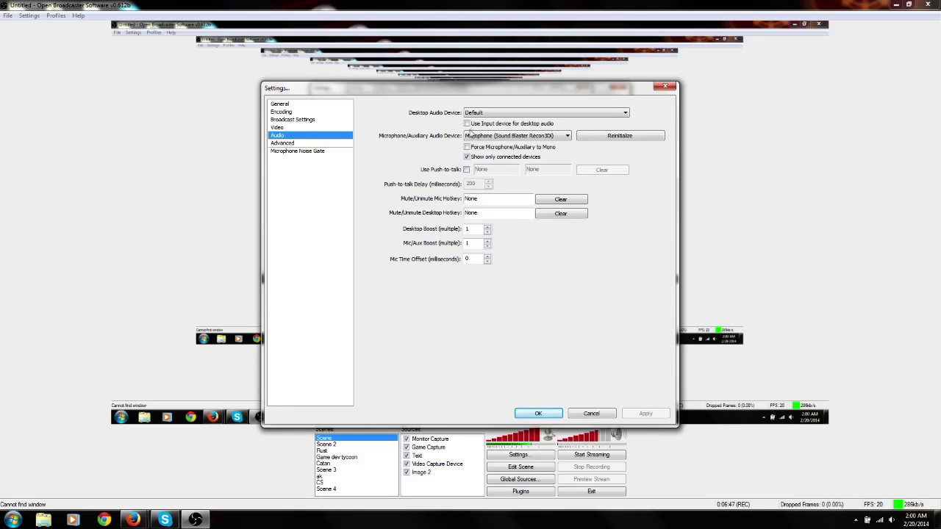
pyautogui.moveTo(279, 129); pyautogui.dragTo(278, 140)
pyautogui.click(279, 143)
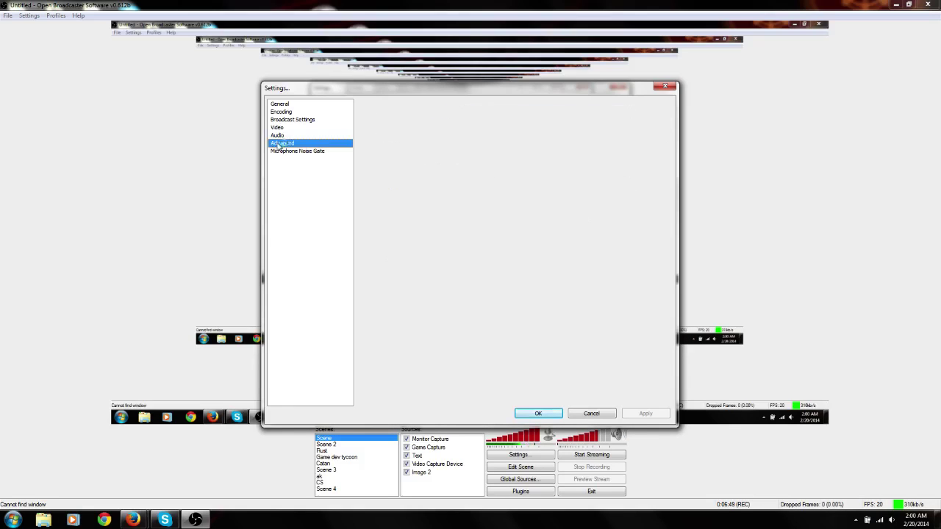
pyautogui.click(281, 135)
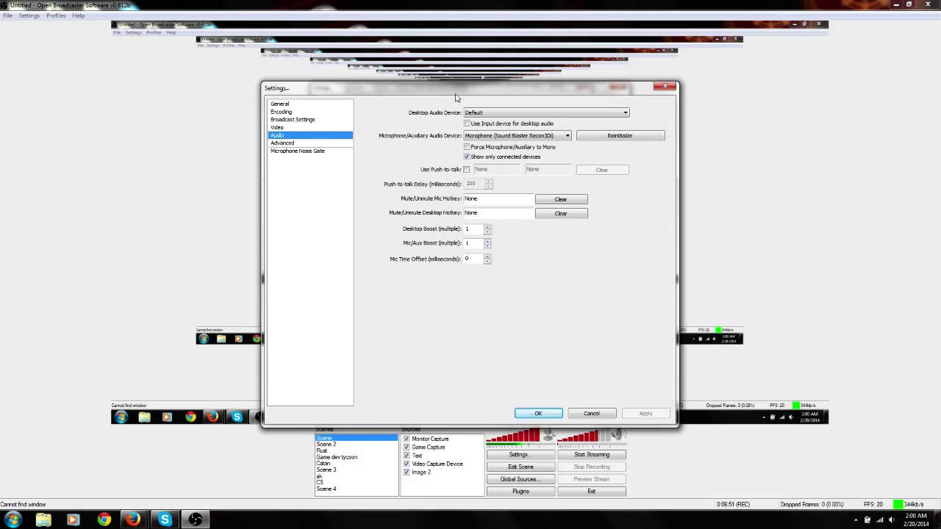
pyautogui.click(515, 136)
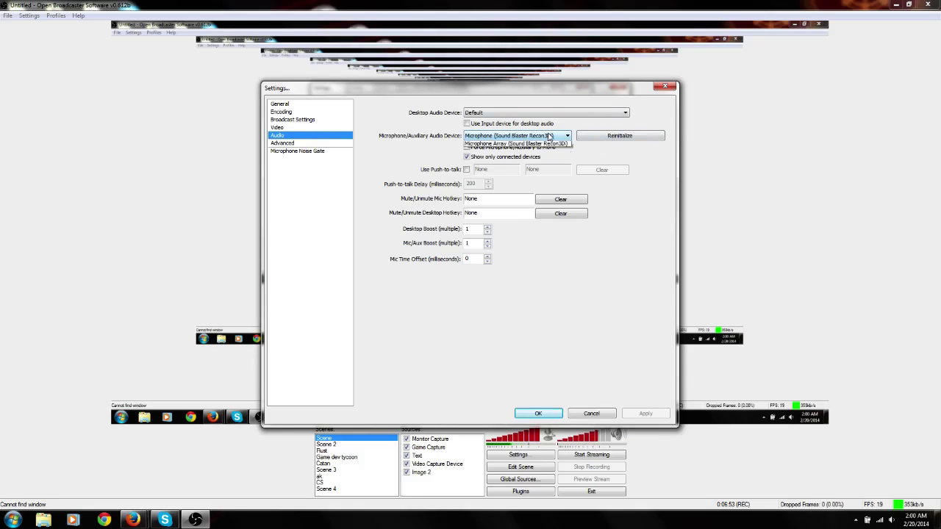
pyautogui.click(401, 284)
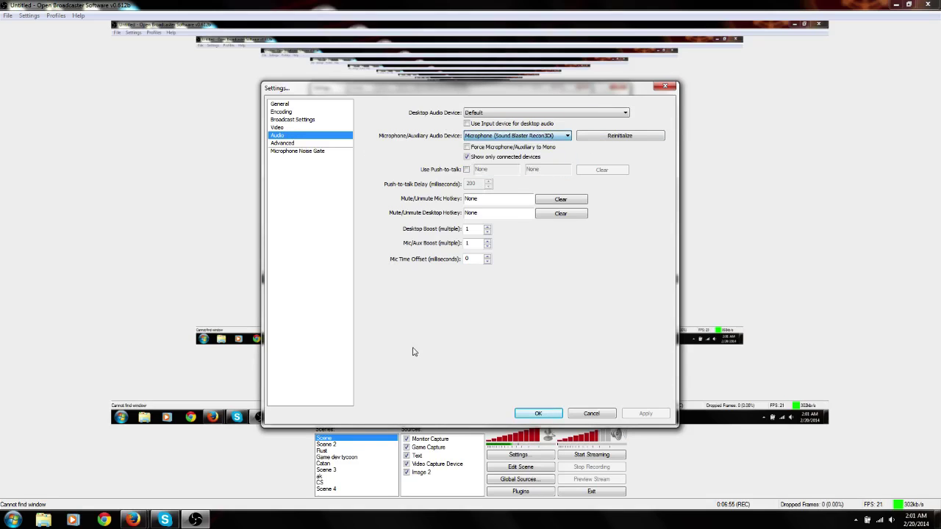
pyautogui.click(538, 413)
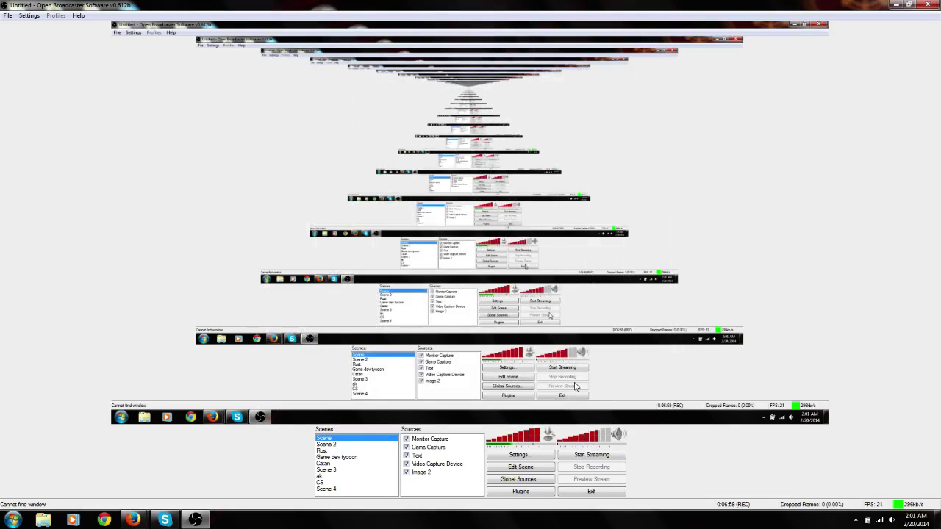